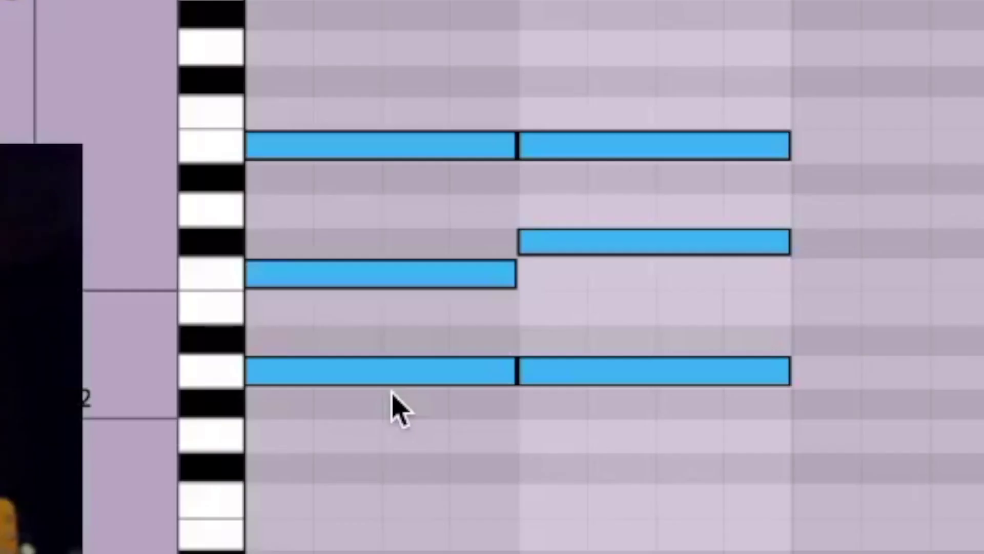
- Play back the two example chords and the seven-note ascending scale
left_click(390, 286)
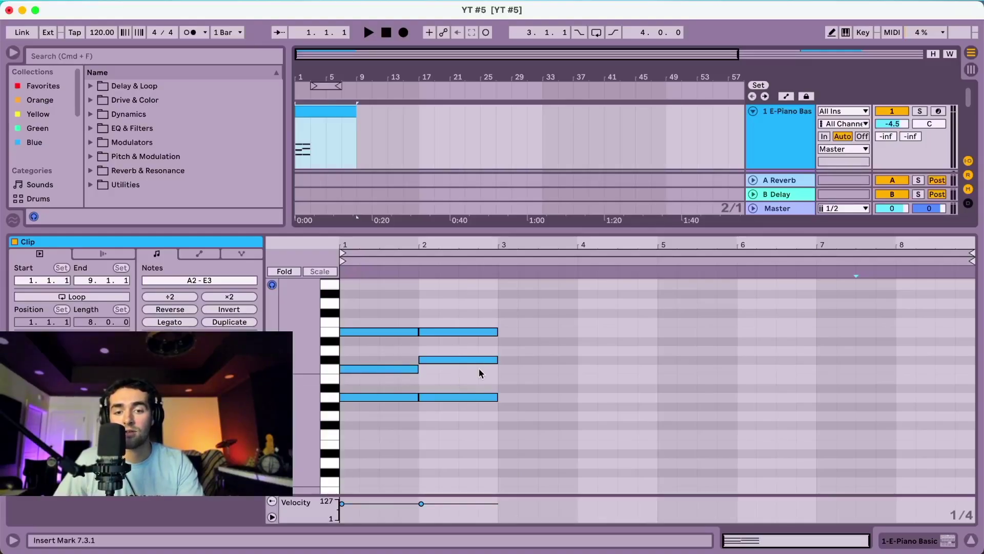
key("space")
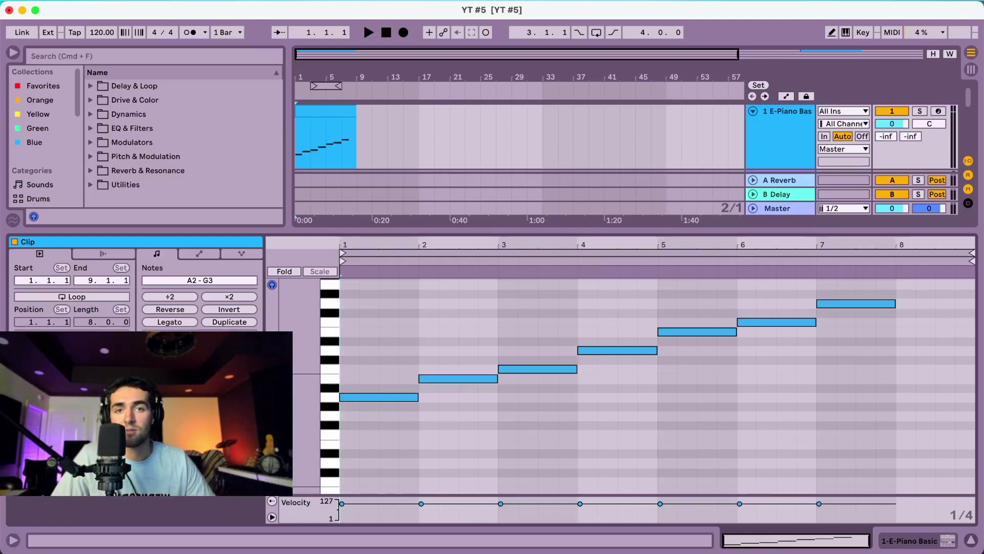
left_click(357, 217)
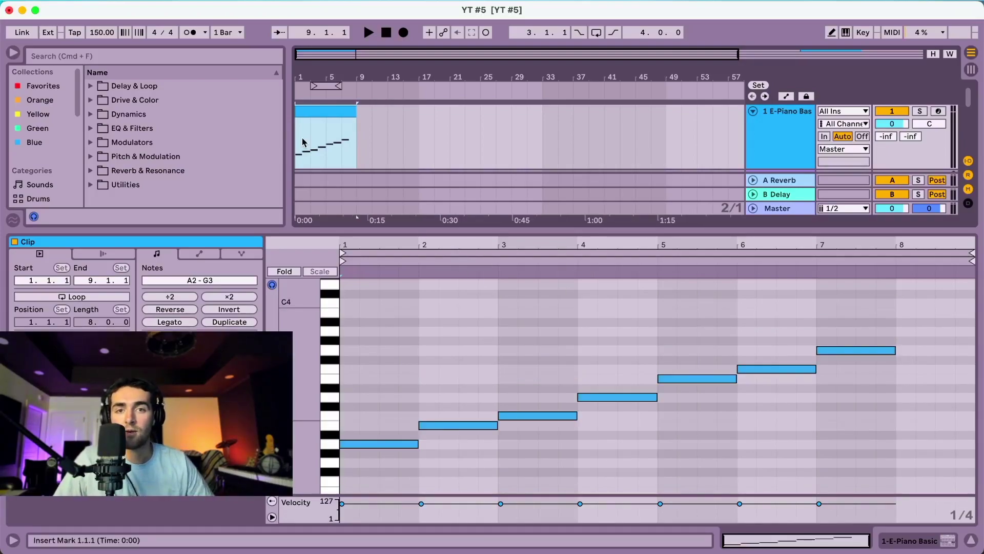
key("space")
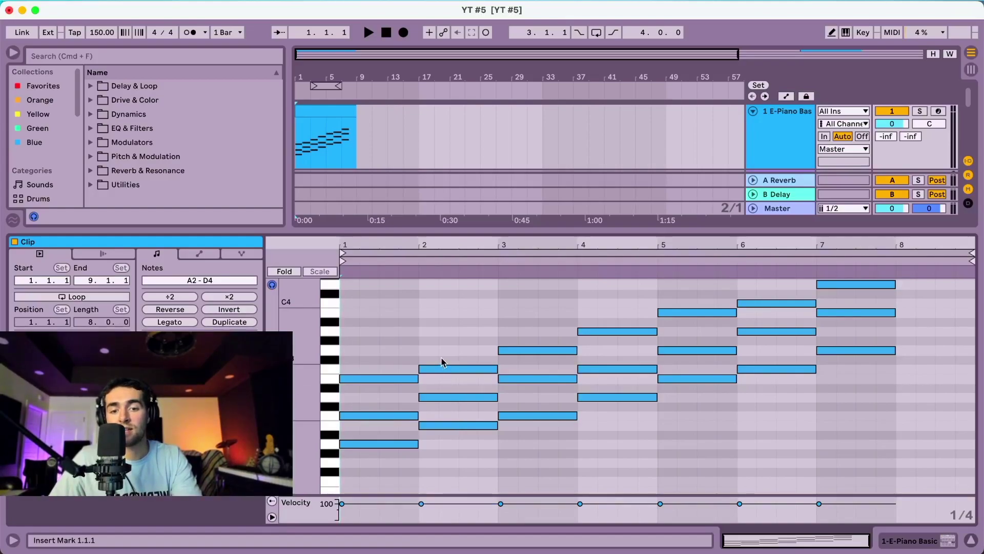
- Play back the three-note chords built on the scale, starting from bar 4
left_click_drag(441, 371, 439, 374)
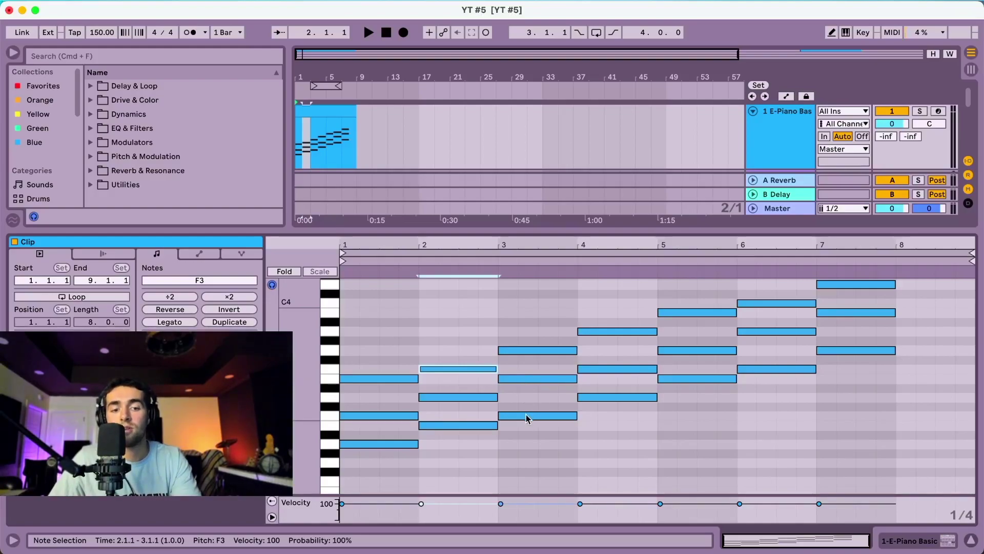
left_click(584, 358)
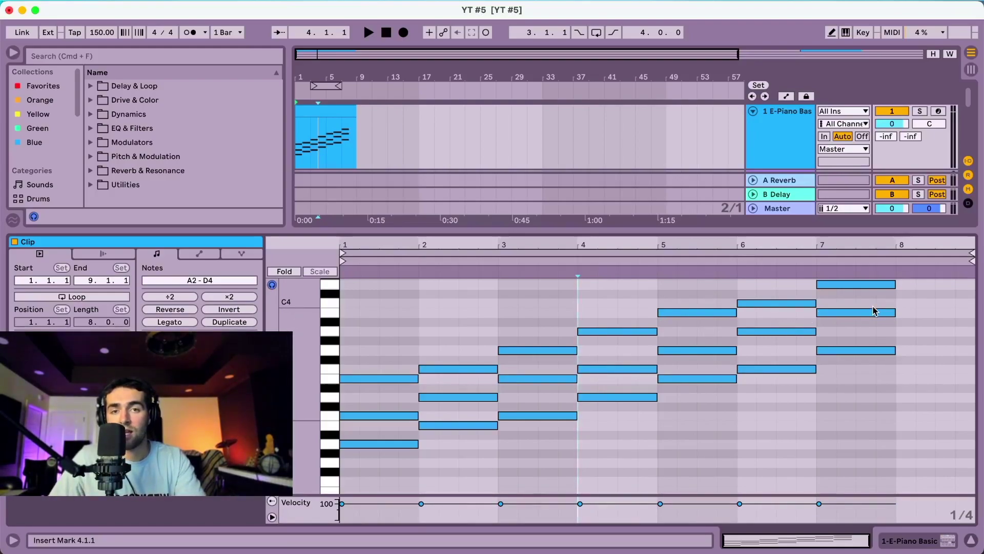
key("space")
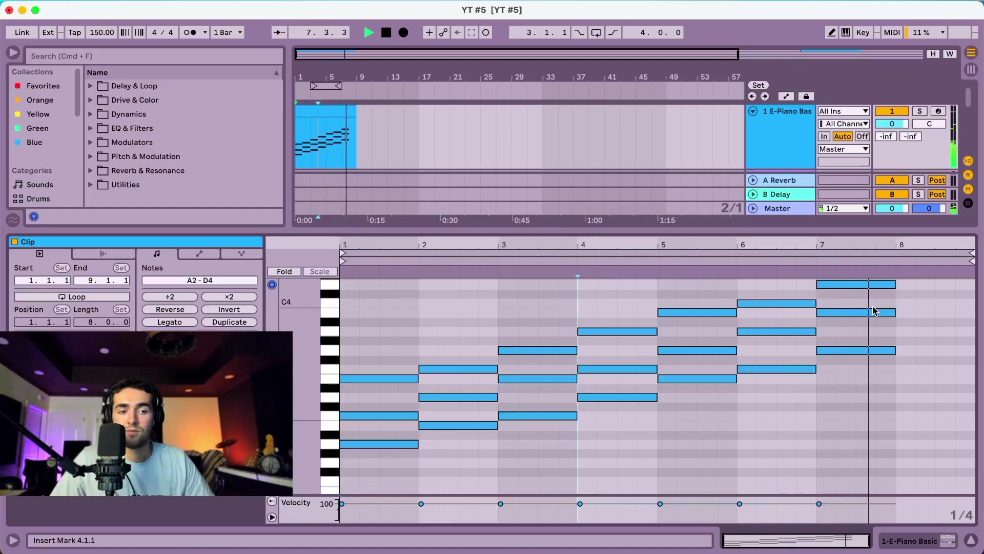
key("space")
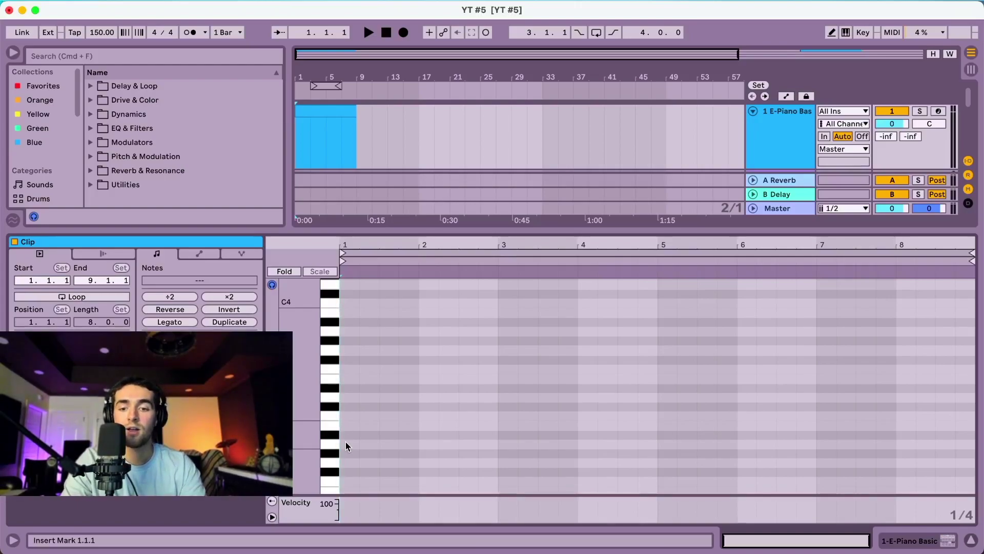
- Build a one-bar chord of A2, C3 and E3 in bar 1 and play it back
double_click(345, 442)
left_click_drag(358, 443, 392, 417)
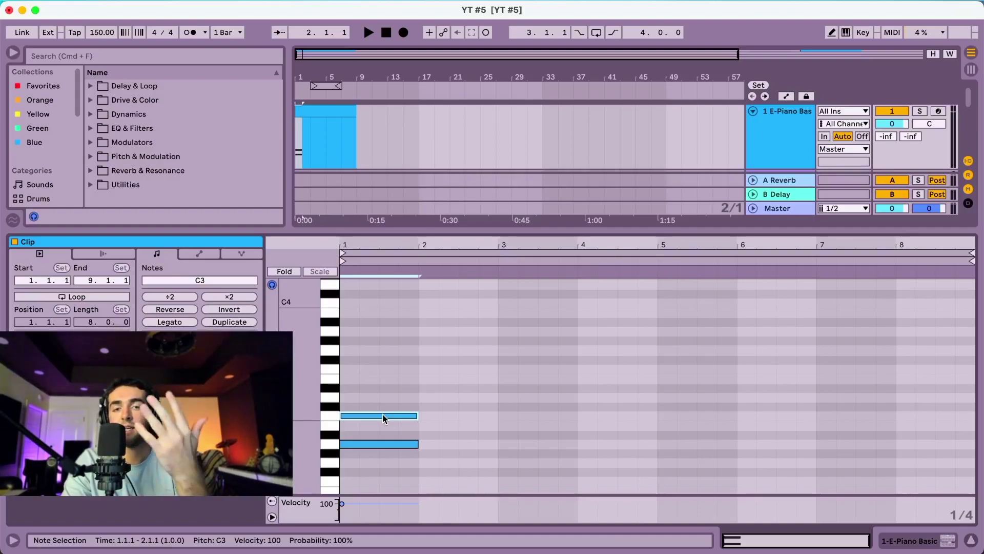
left_click_drag(382, 414, 383, 380)
key("space")
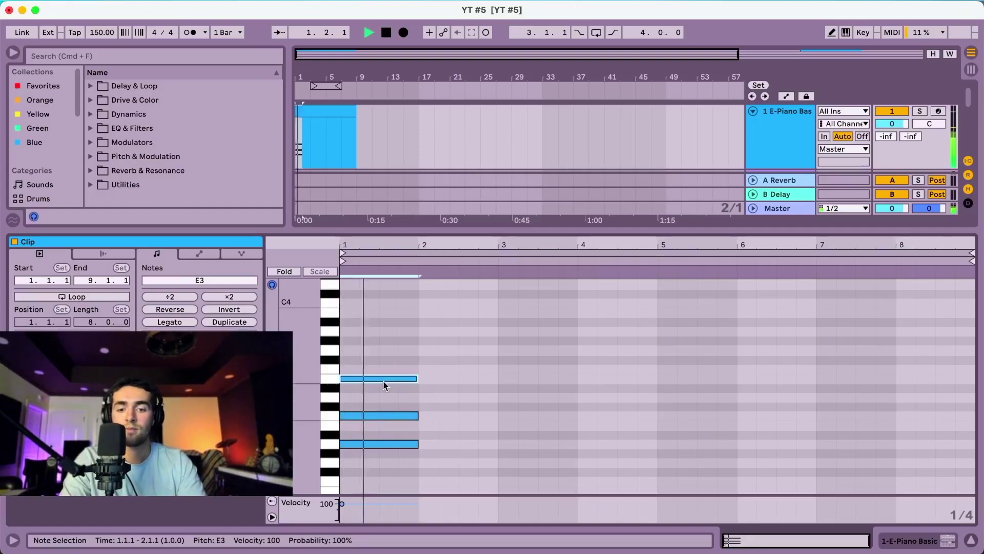
key("space")
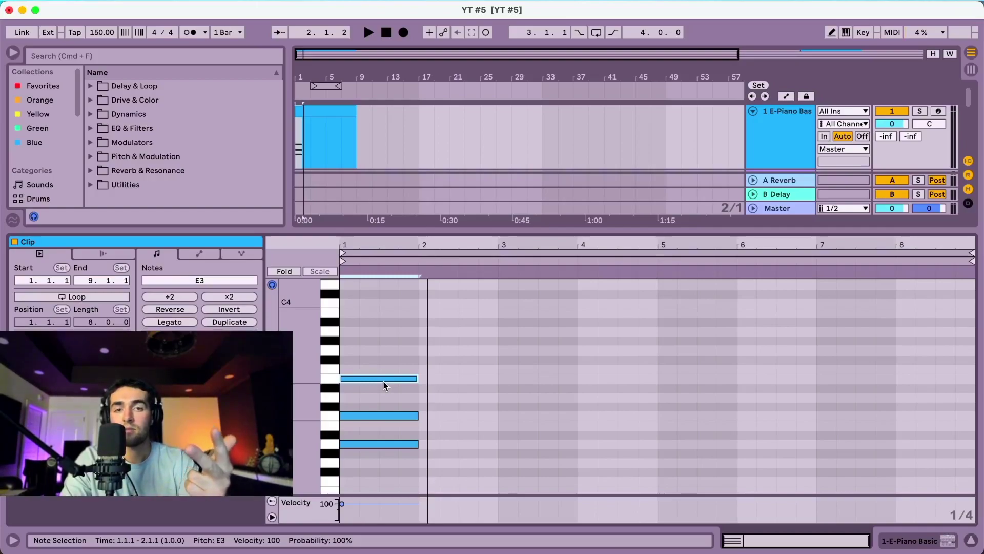
- Build a one-bar chord of C3, E3 and G3 in bar 2 and play it back
left_click(375, 416)
left_click_drag(373, 422, 460, 380)
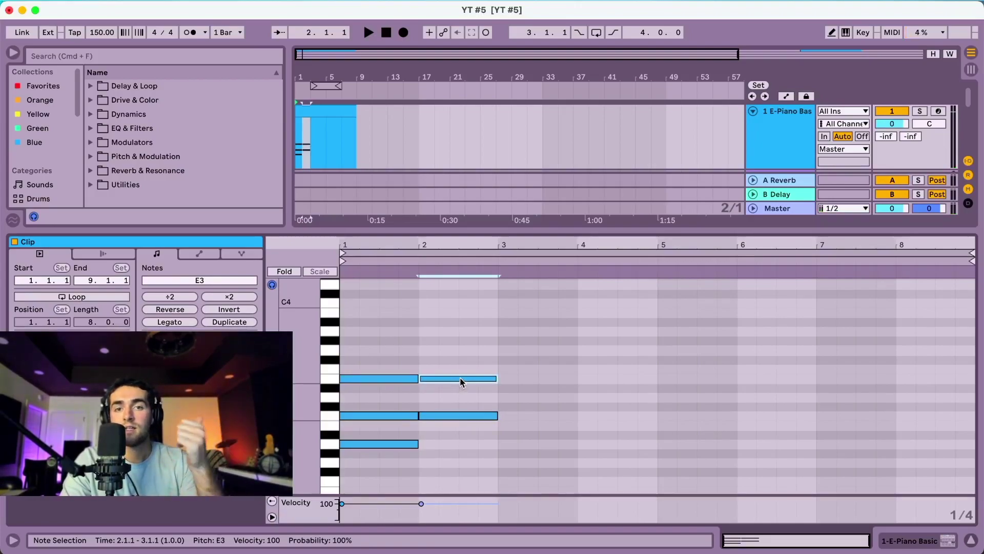
left_click_drag(460, 377, 461, 347)
key("space")
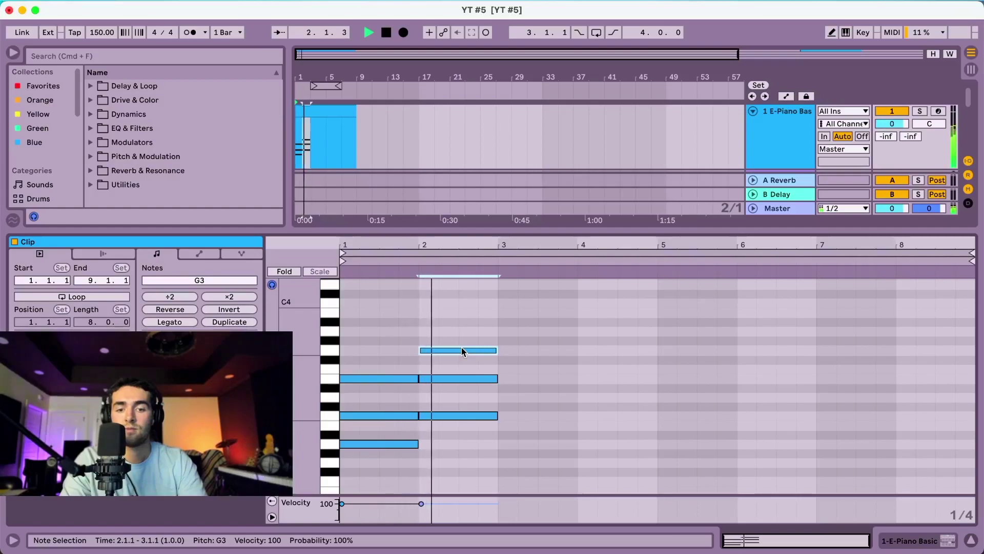
key("space")
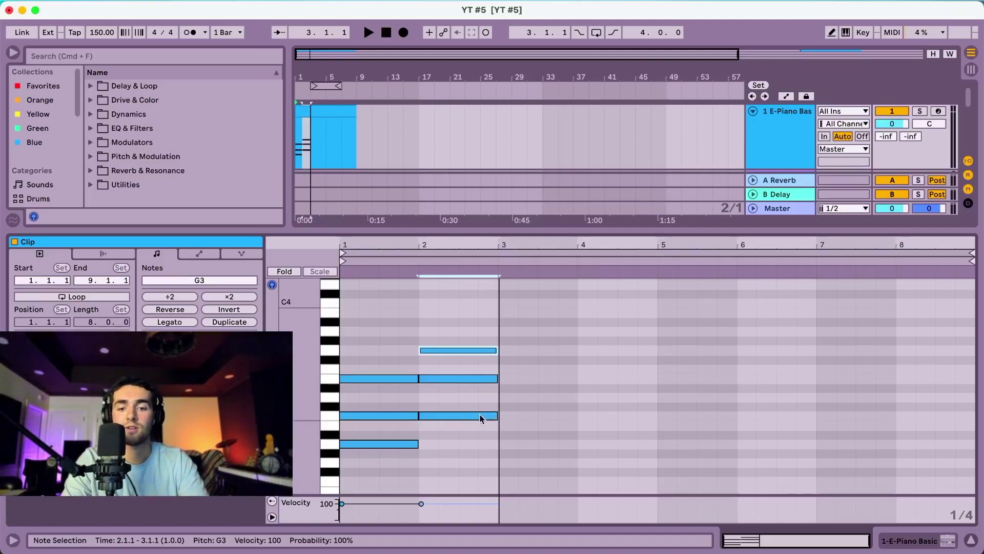
- Add one-bar chords of F3, A3 and C4 in bar 3 and G3, B3 and D4 in bar 4
left_click_drag(481, 415, 555, 302)
left_click_drag(537, 393, 558, 270)
left_click(558, 370)
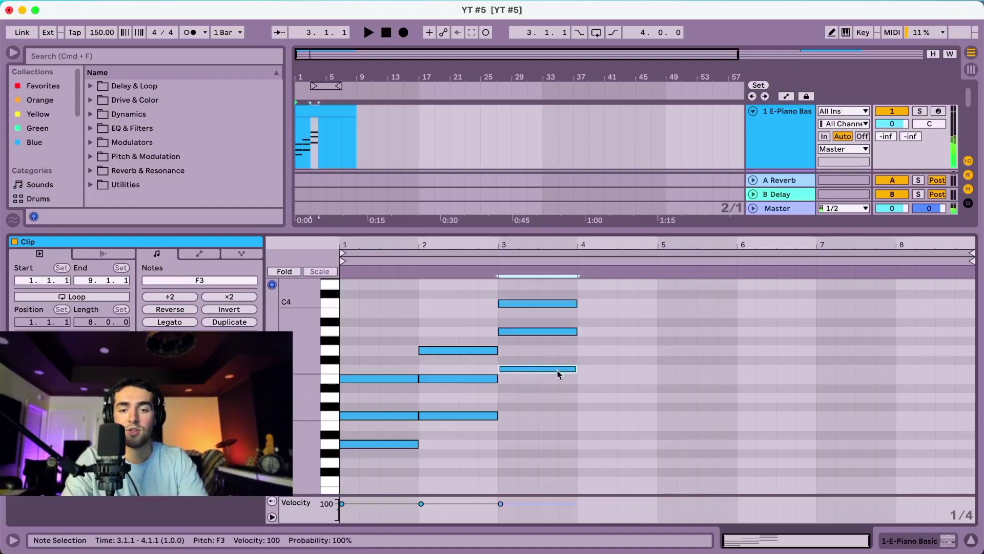
left_click_drag(548, 370, 617, 285)
left_click_drag(610, 384, 621, 255)
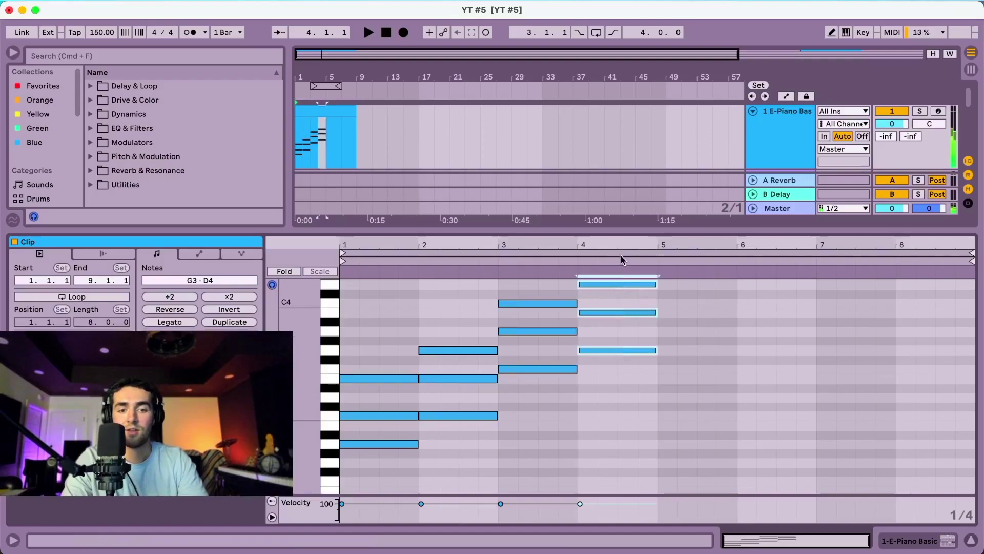
- Transpose the chords in bars 3 and 4 down one octave and play the progression from bar 1
left_click_drag(518, 414, 608, 232)
key("shift+Down")
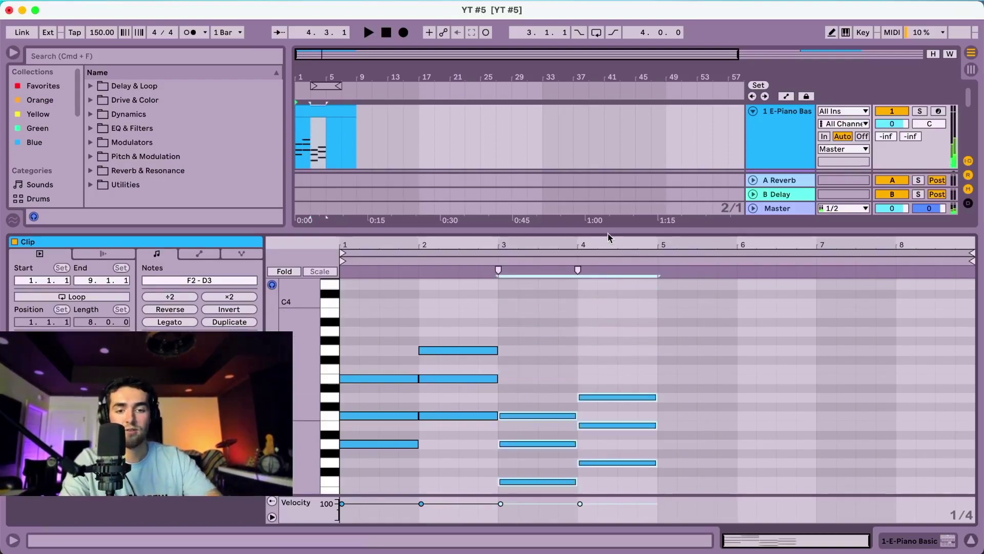
left_click(340, 310)
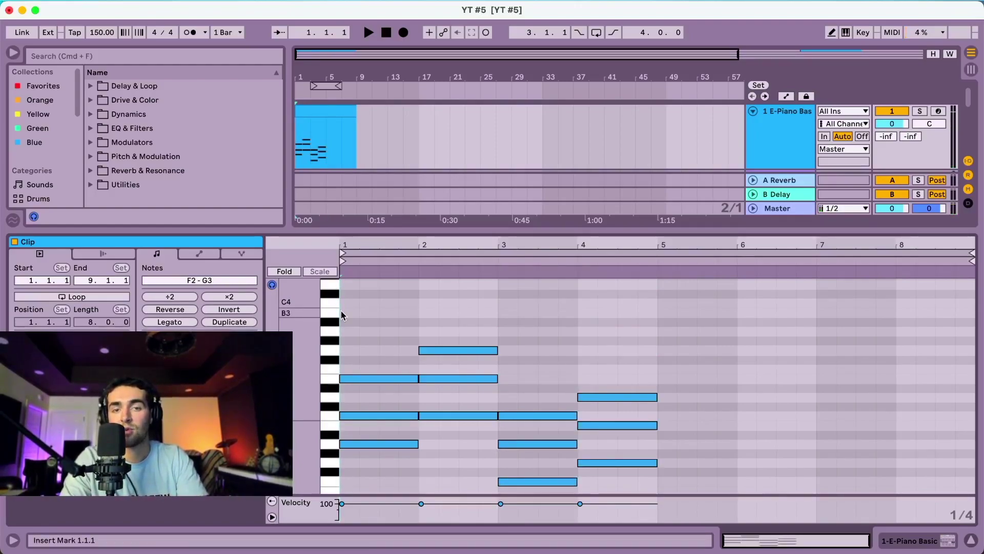
key("space")
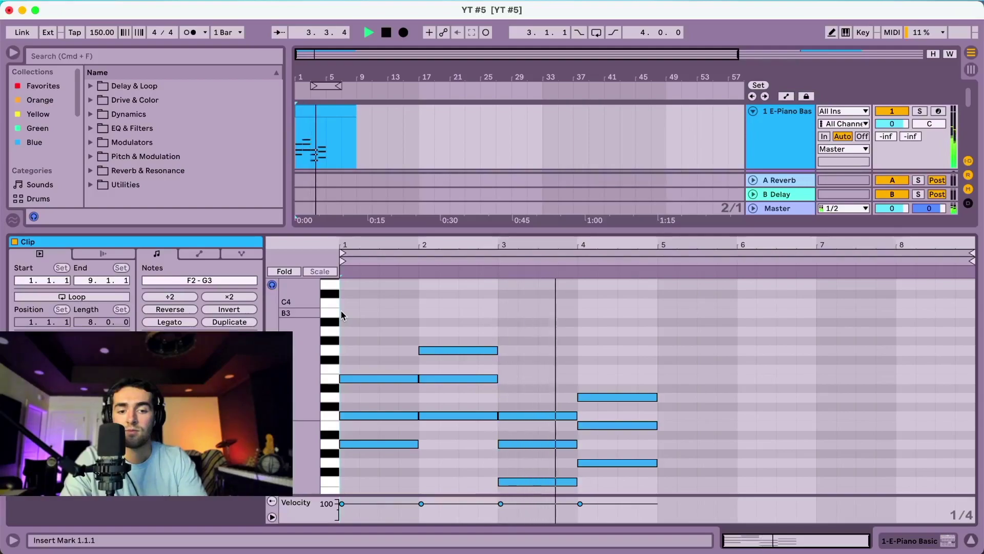
key("space")
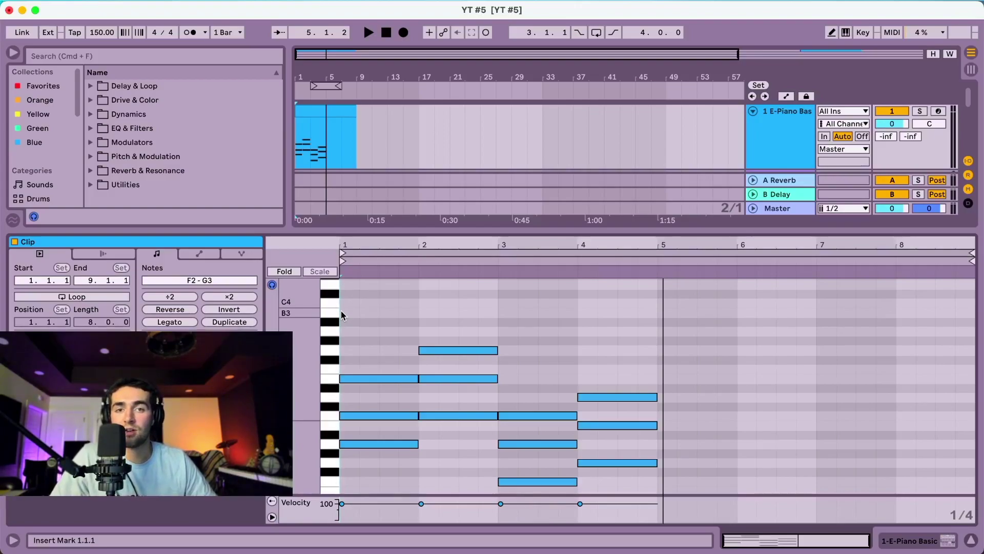
- Add a melody of long B3 notes alternating with short C4 notes over bars 1 to 3, plus a short B3 starting bar 4
scroll(344, 311, "up", 2)
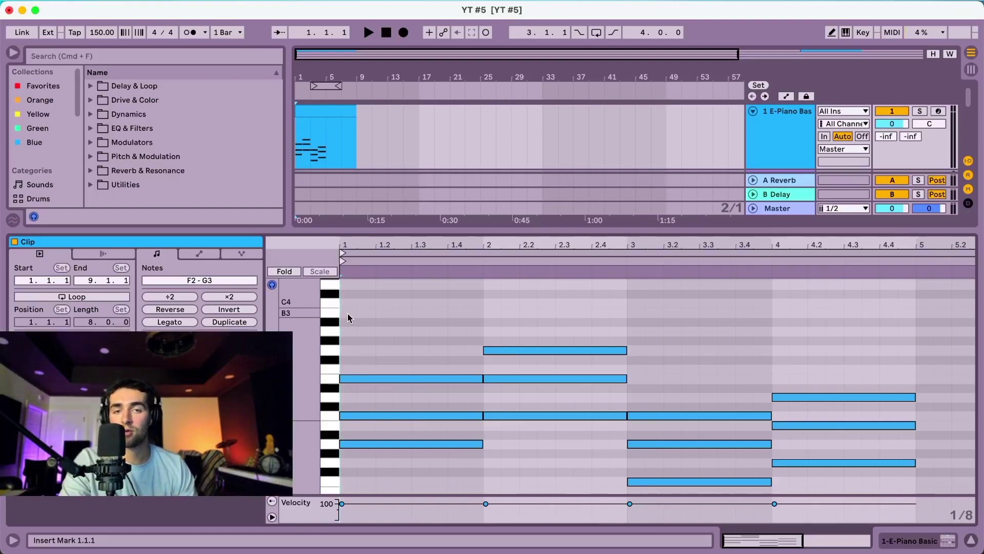
key("super+shift+c")
key("space")
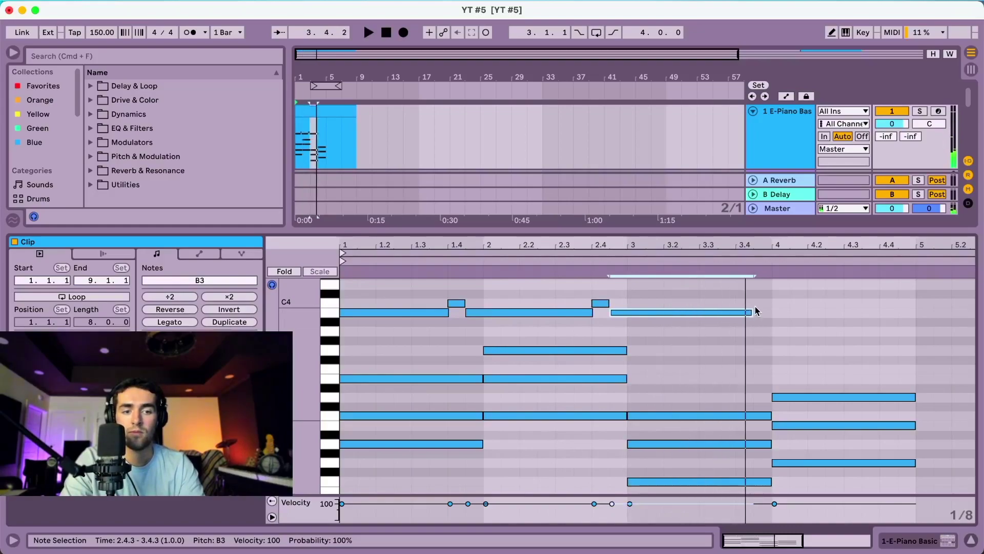
left_click(760, 303)
left_click(780, 313)
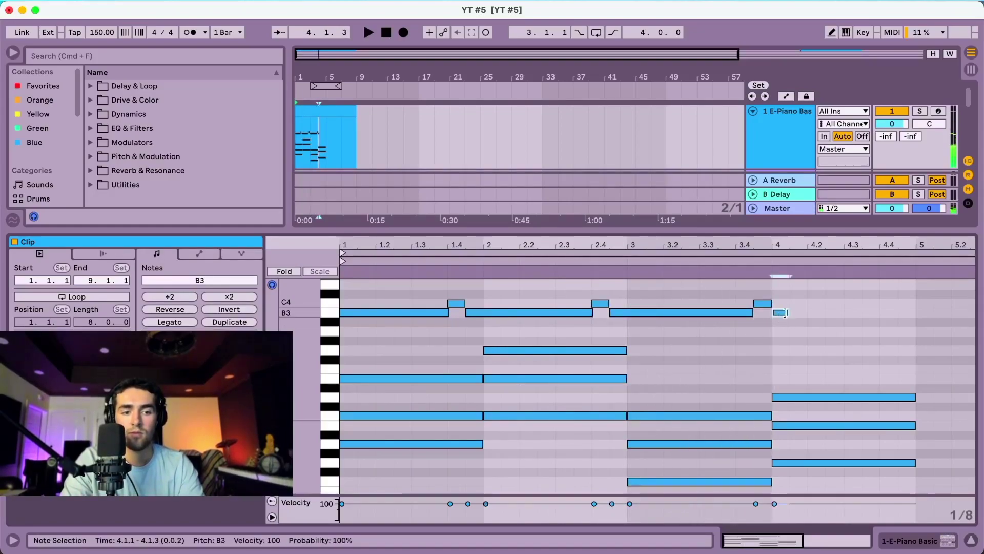
- Finish the bar 4 melody with a D4 from 4.1.3 and a G3 from 4.3.3 to the bar's end, and play it back
scroll(800, 301, "up", 2)
left_click(793, 302)
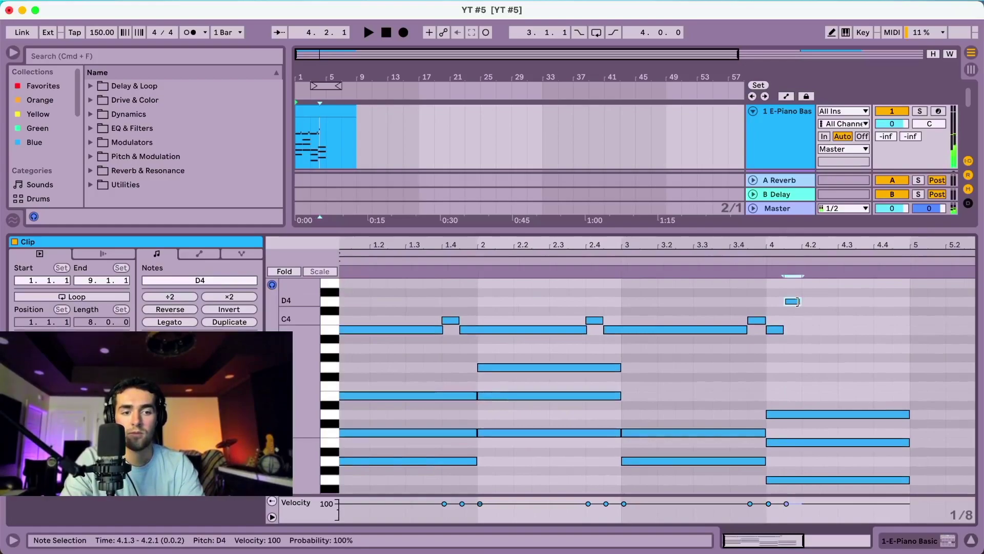
left_click_drag(799, 302, 855, 303)
left_click(862, 349)
left_click_drag(871, 349, 913, 350)
key("Down")
key("Down")
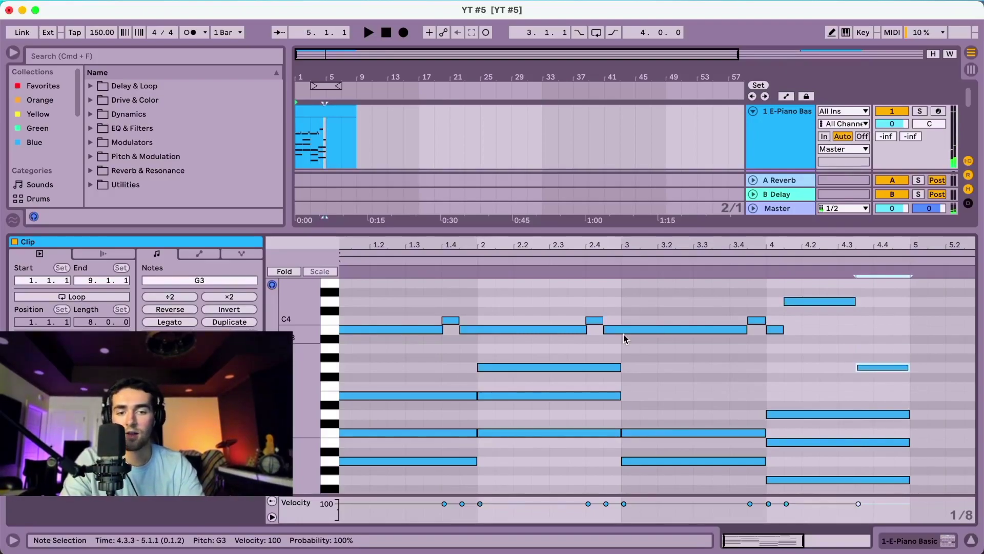
key("space")
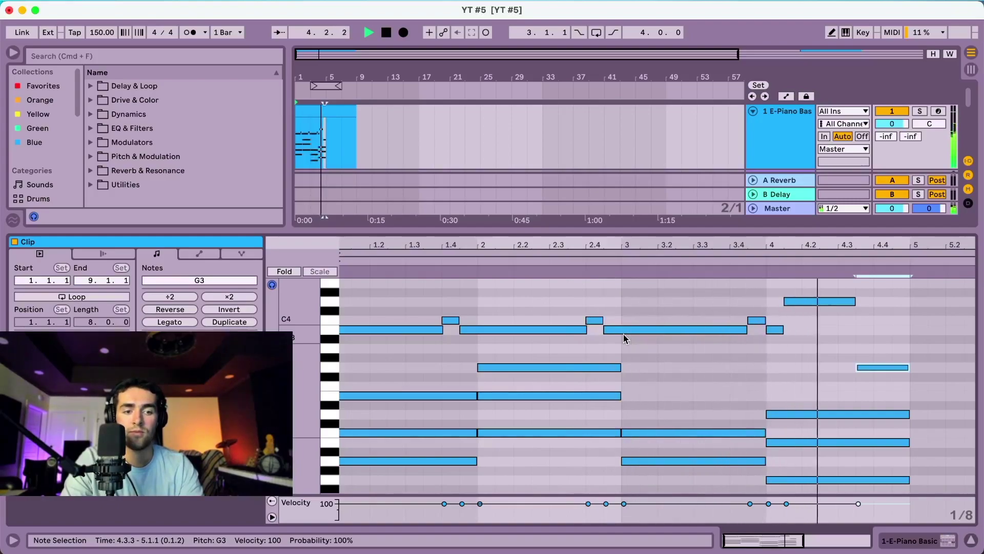
- Shift the last four melody notes one grid step earlier, shortening the preceding B3, and extend the final G3 to the end of bar 4
left_click_drag(748, 336, 730, 333)
left_click_drag(742, 292, 896, 380)
key("Left")
left_click(587, 252)
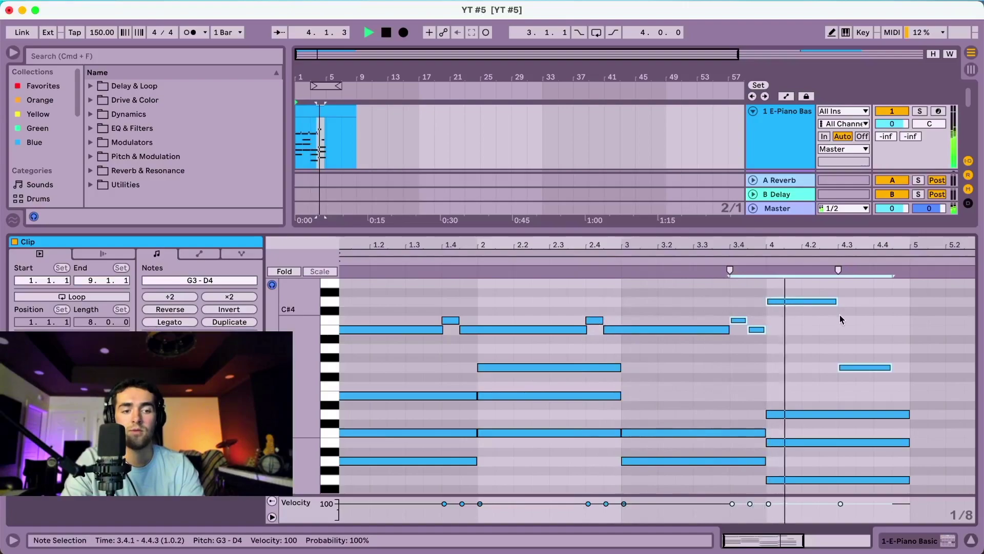
key("space")
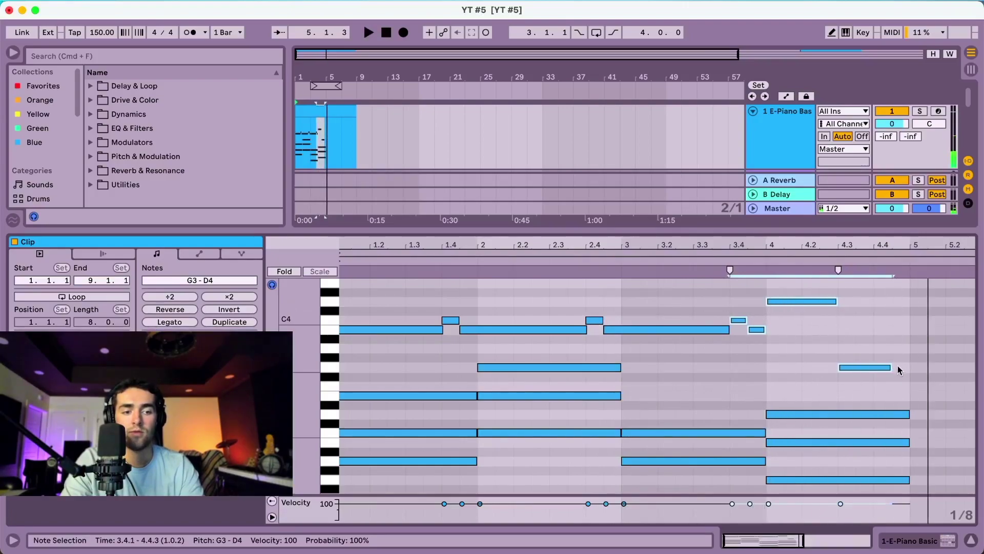
left_click(890, 368)
- Duplicate the first four bars, consolidate both halves into one eight-bar clip and play it back
left_click_drag(326, 135, 290, 137)
key("super+d")
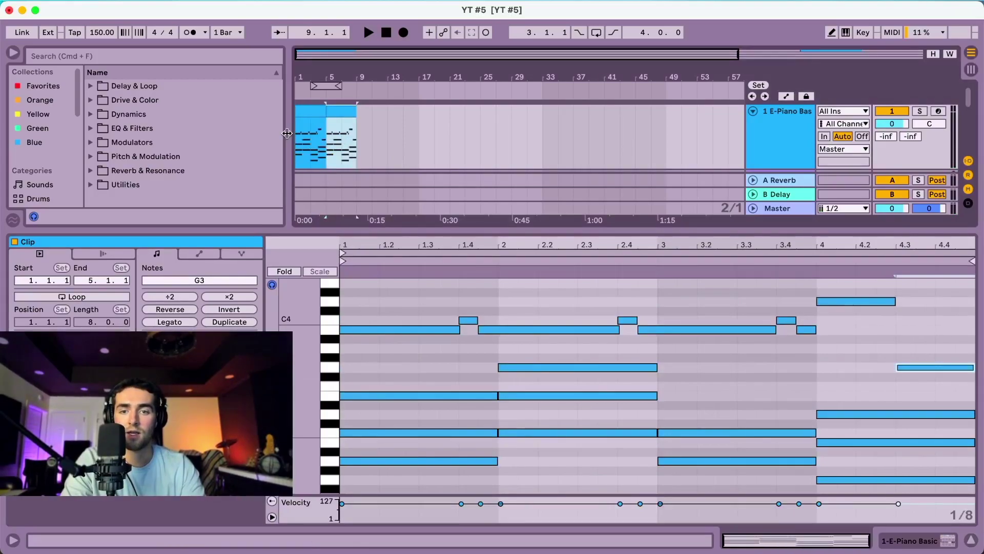
left_click(310, 111, "shift")
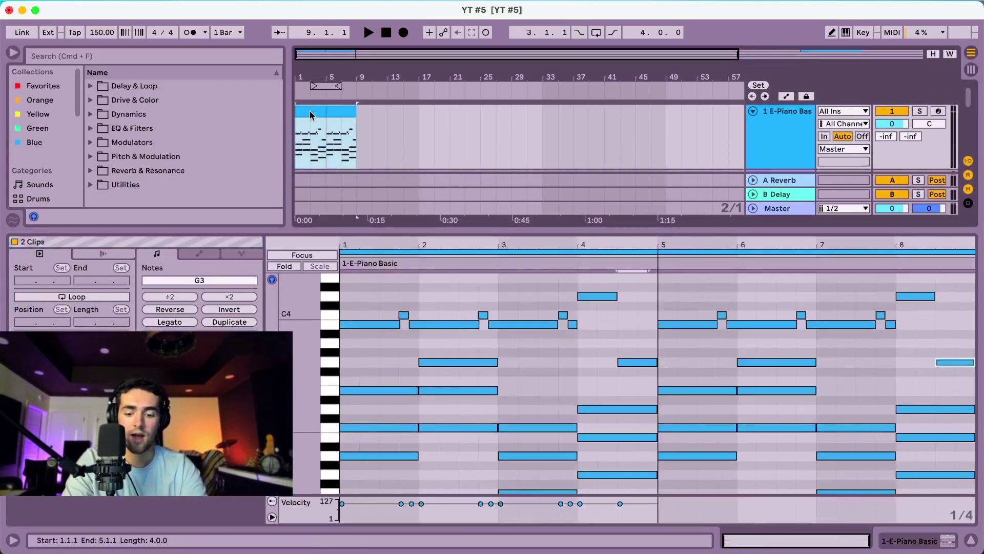
key("super+j")
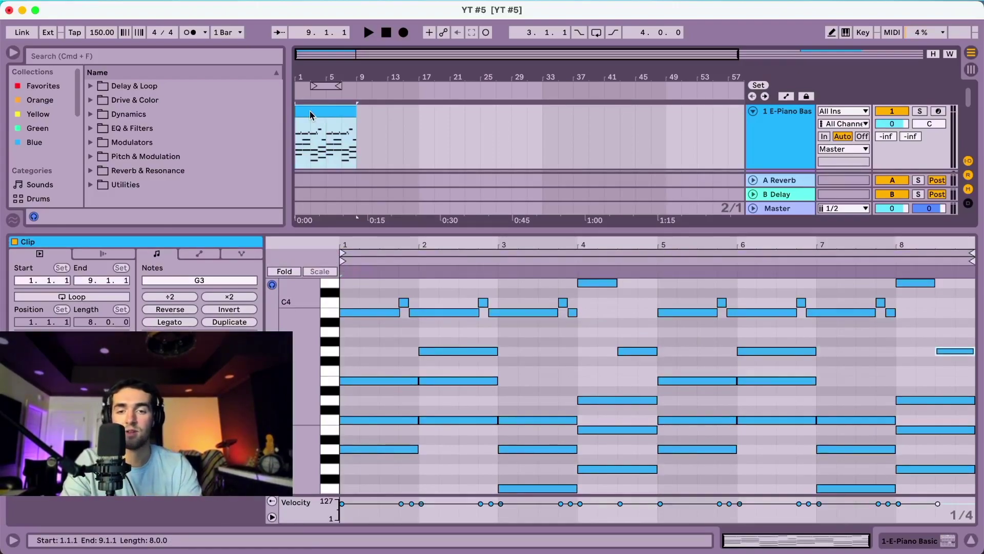
key("space")
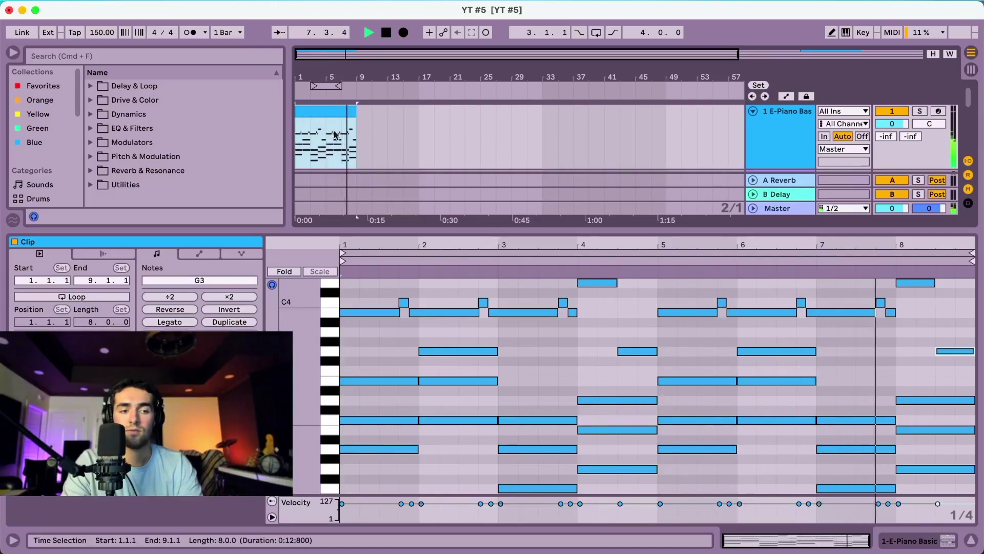
key("space")
- Split the D4 melody note in bar 8 into two equal notes and raise the second one to E4
scroll(918, 337, "up", 2)
left_click(918, 336)
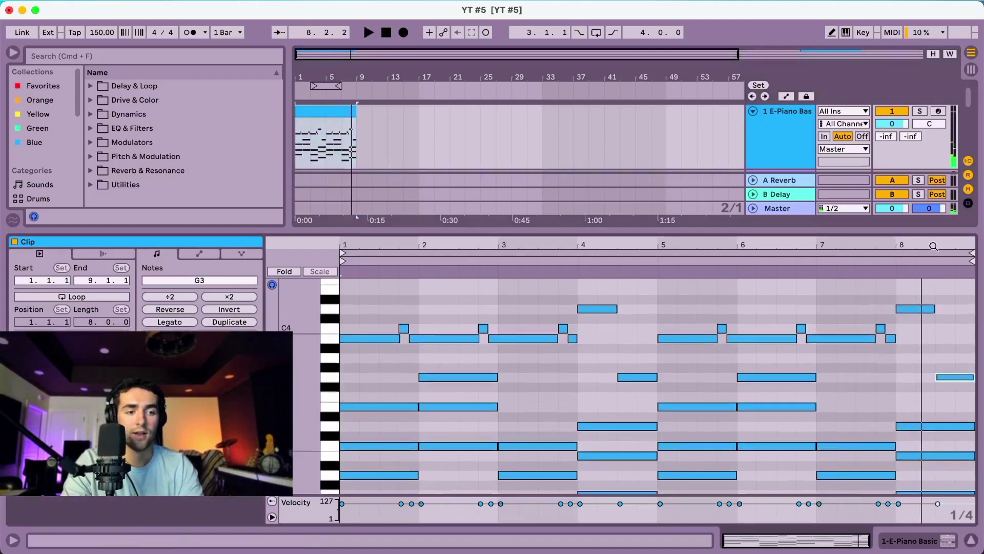
key("plus")
key("plus")
left_click_drag(934, 309, 934, 289)
key("super+e")
left_click(891, 309)
key("Right")
left_click(916, 289)
- Shorten the G3 in bar 8 to one beat and duplicate it onto beat 8.4 as a B3
left_click(950, 377)
scroll(954, 384, "right", 2)
left_click_drag(974, 398, 940, 392)
key("super+d")
key("Up")
key("Up")
key("Up")
key("Up")
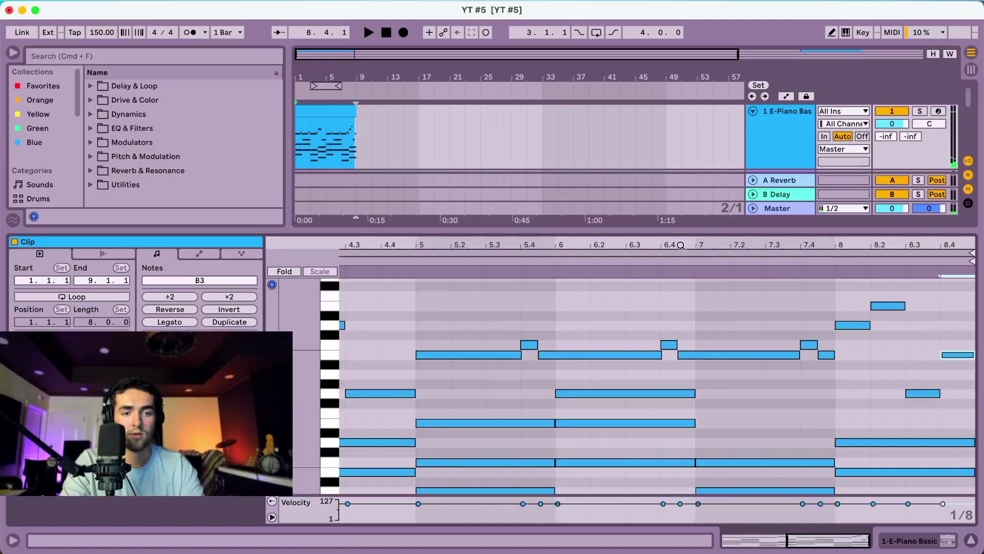
- Set the arrangement loop to cover bars 1 through 8, turn looping on and play it back
left_click_drag(681, 245, 460, 127)
left_click(327, 85)
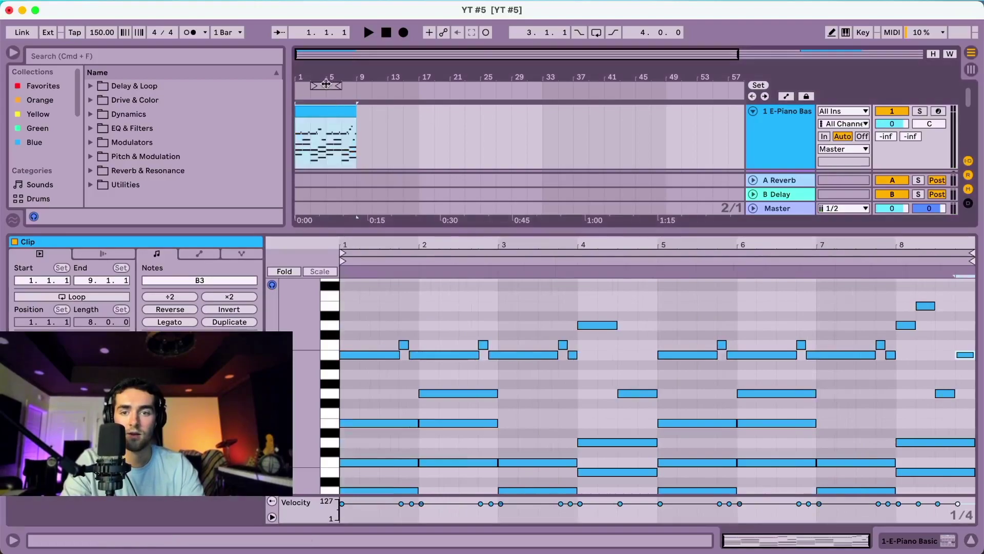
left_click_drag(315, 85, 280, 85)
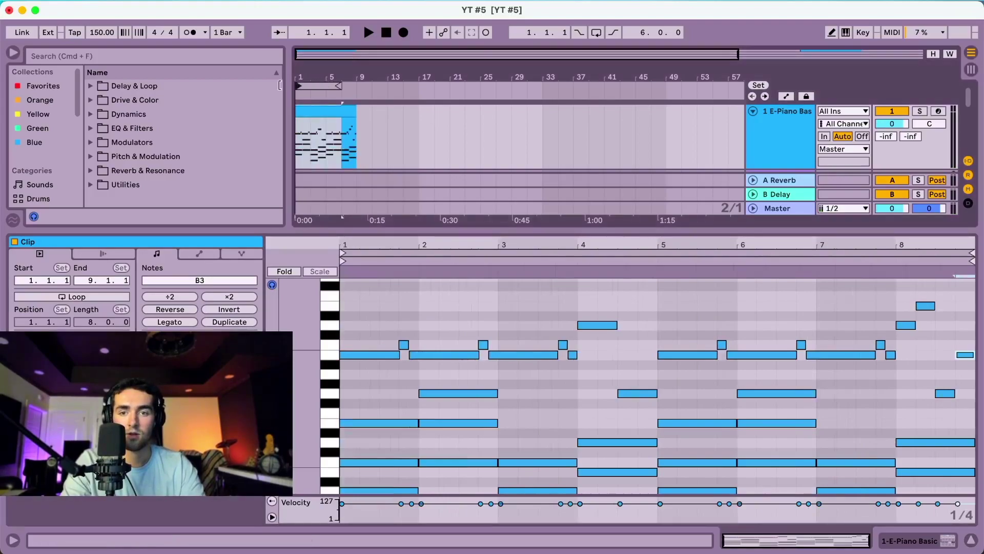
left_click_drag(346, 87, 357, 86)
right_click(340, 85)
left_click(350, 94)
key("space")
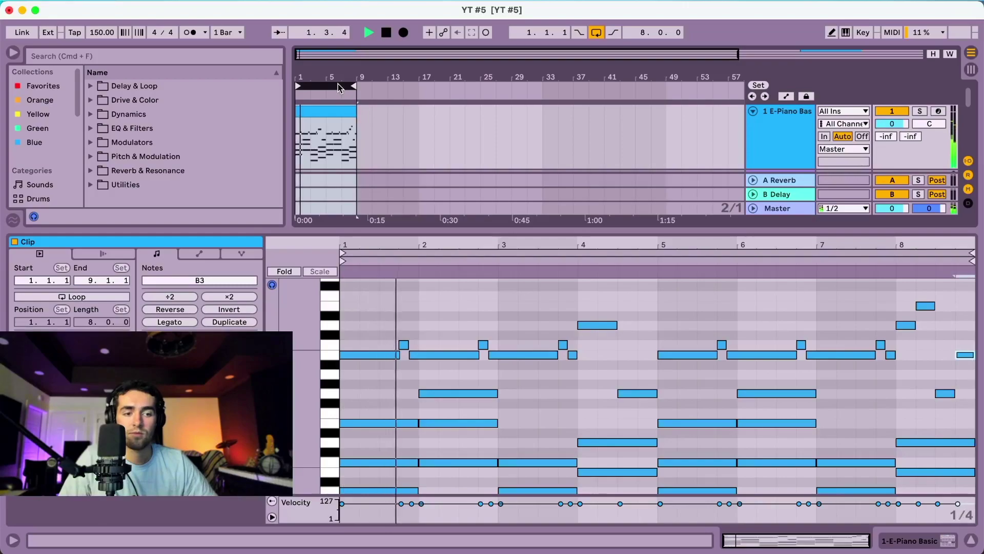
key("space")
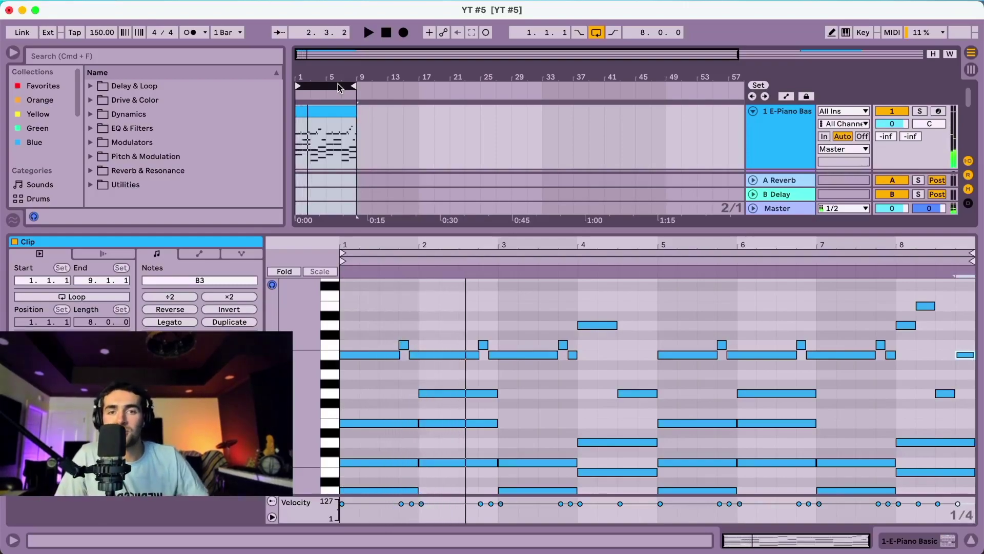